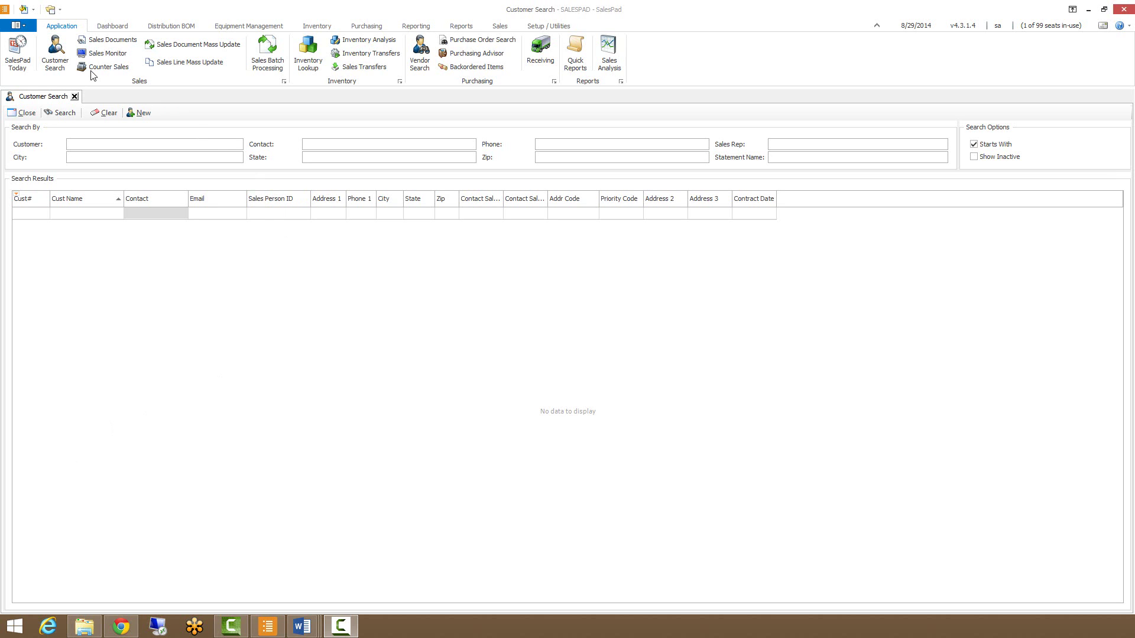
# Step: Open Vendor Search beside Customer Search, then look over the Purchasing ribbon and Modules > Purchasing list
pyautogui.click(419, 56)
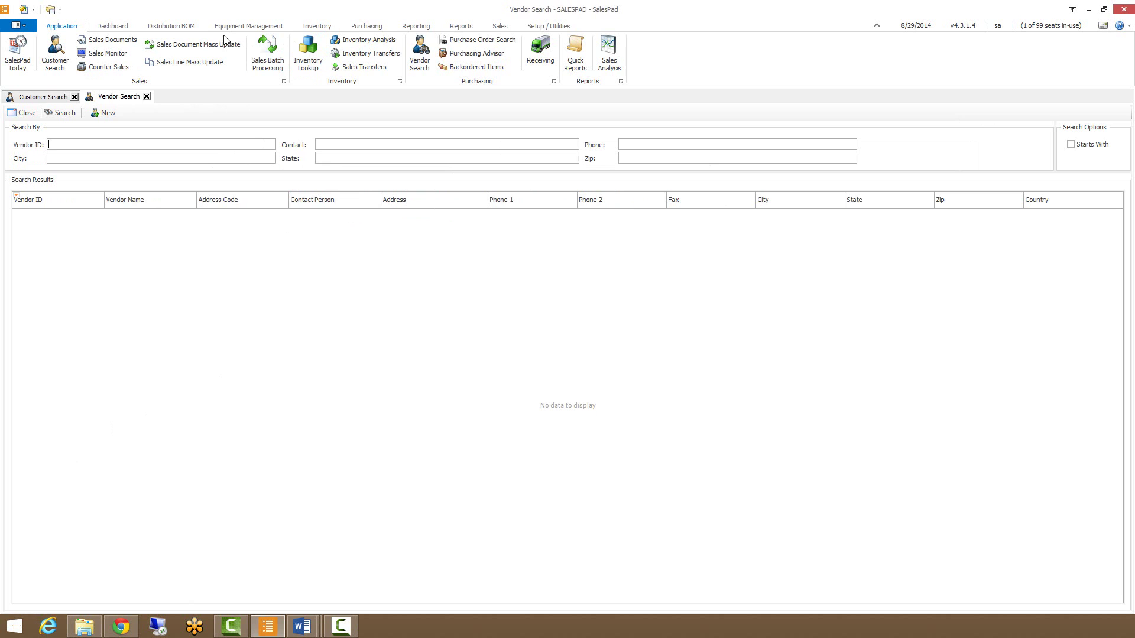
pyautogui.click(378, 26)
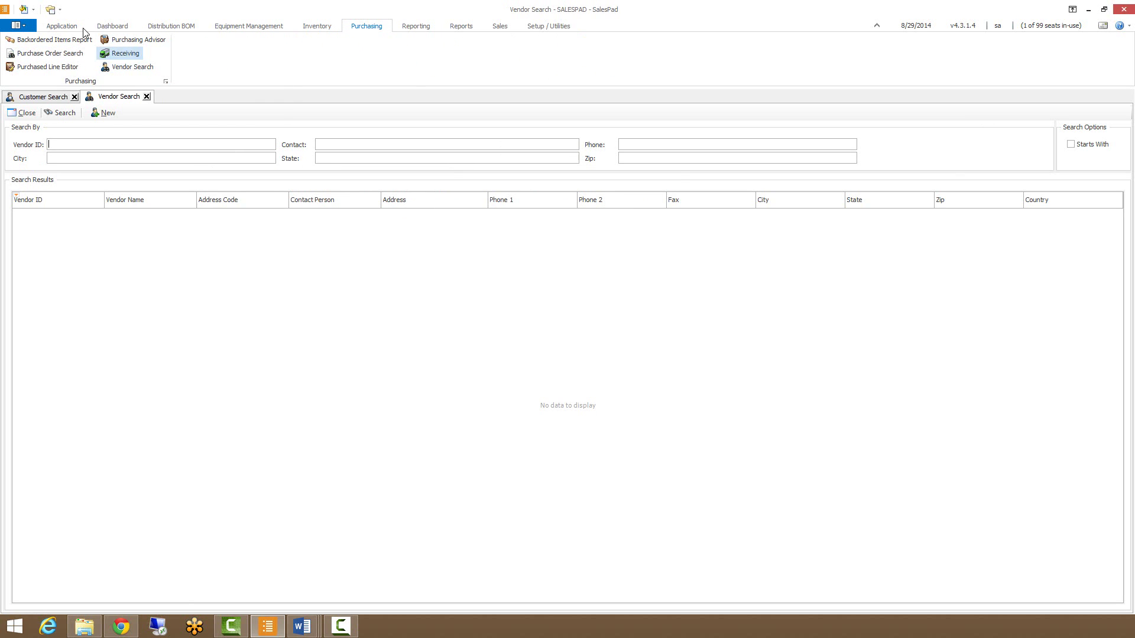
pyautogui.click(50, 10)
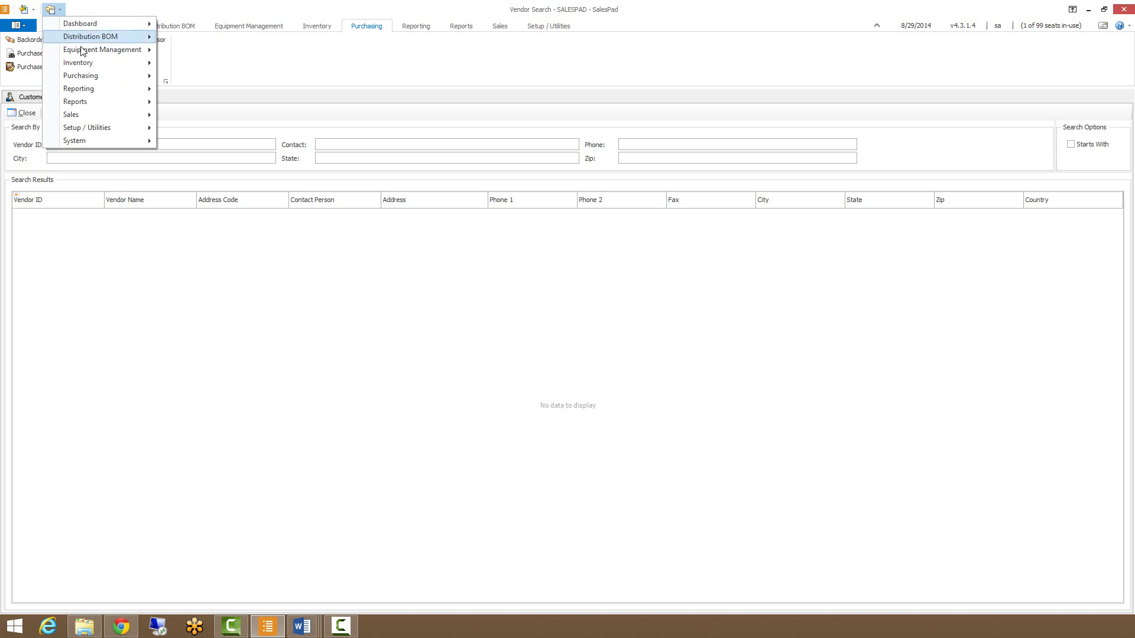
pyautogui.moveTo(86, 79)
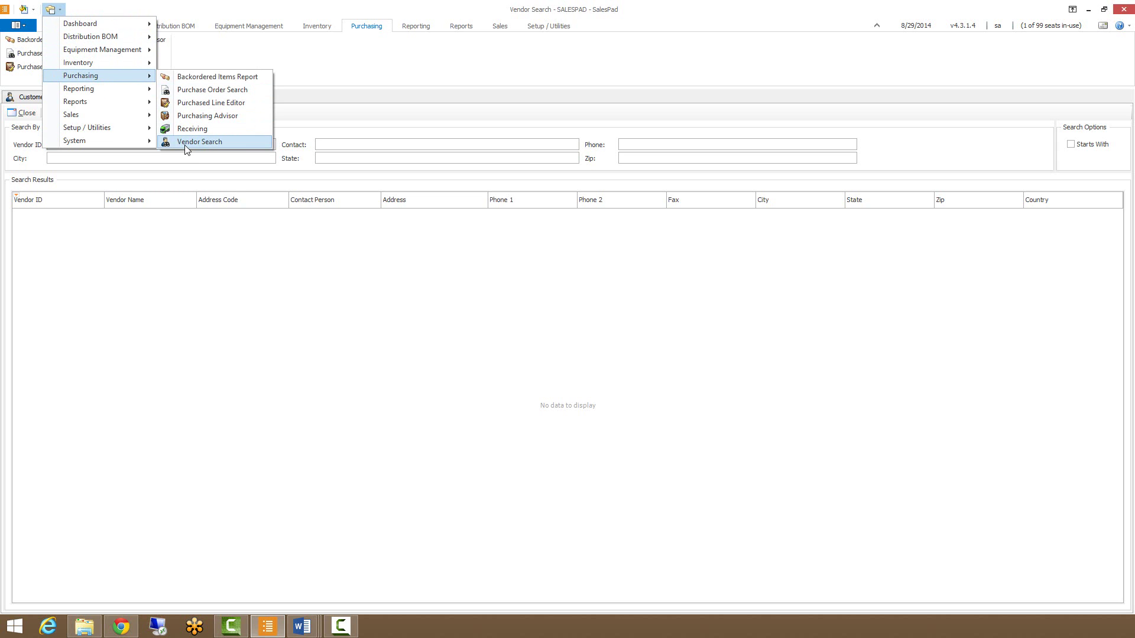
pyautogui.press('F10')
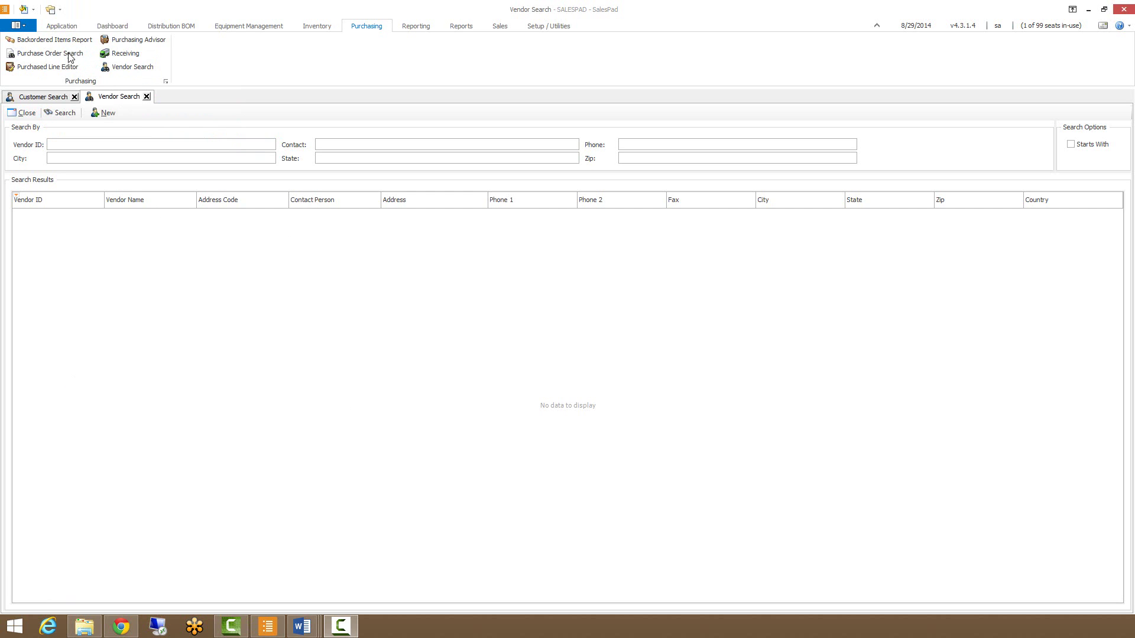
# Step: In the Security Editor, check the Vendor Search permissions Can Export Grid and Can Print Grid
pyautogui.click(19, 27)
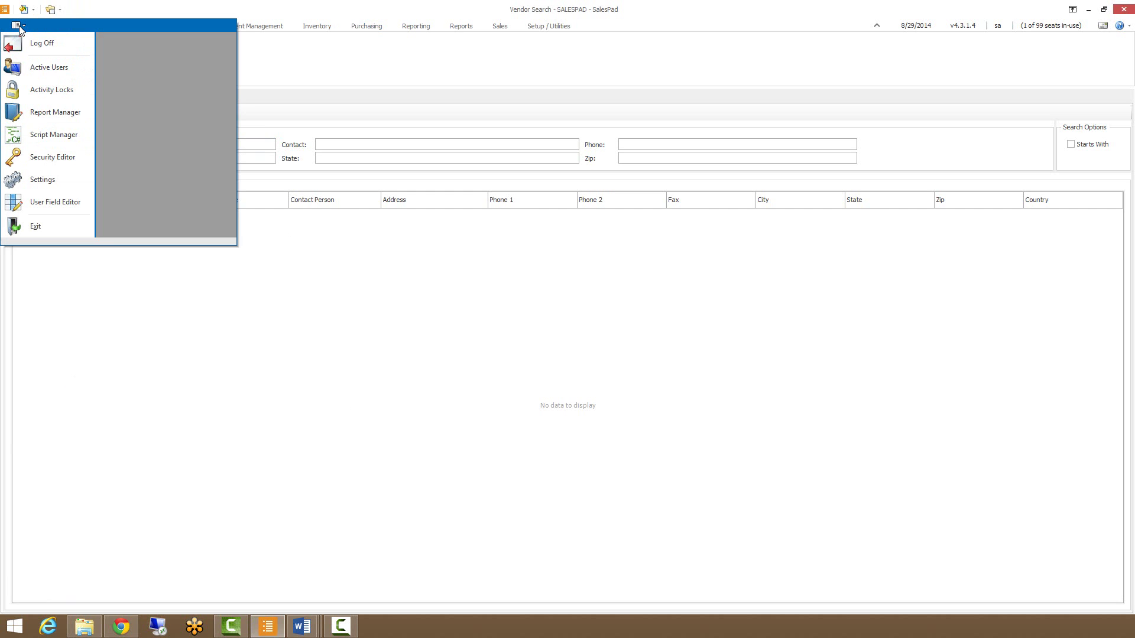
pyautogui.click(51, 156)
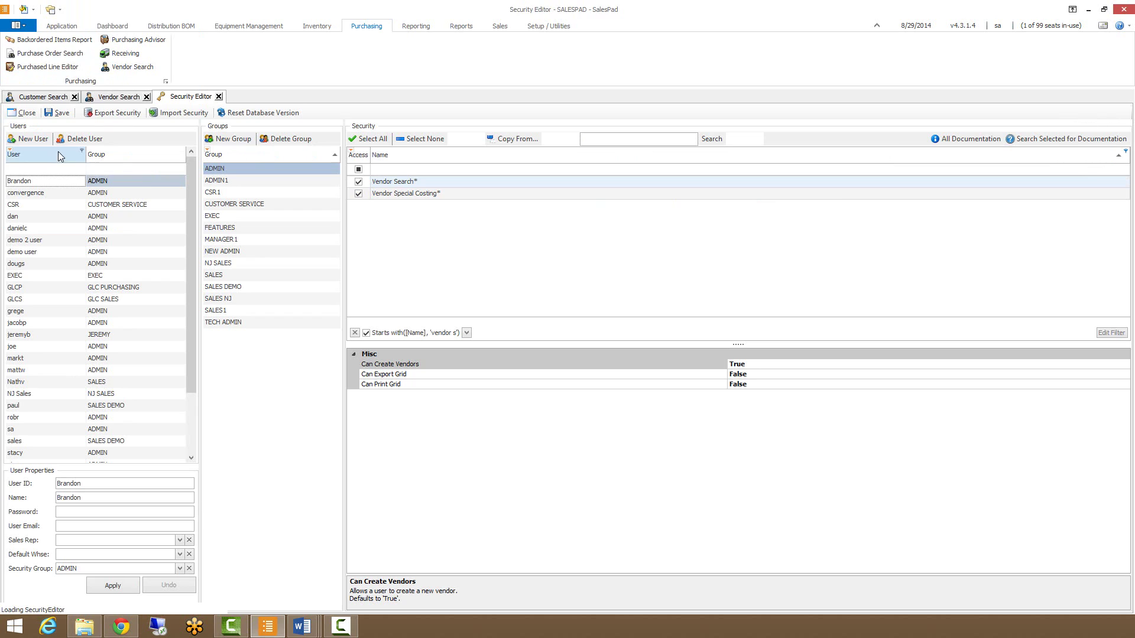
pyautogui.click(395, 183)
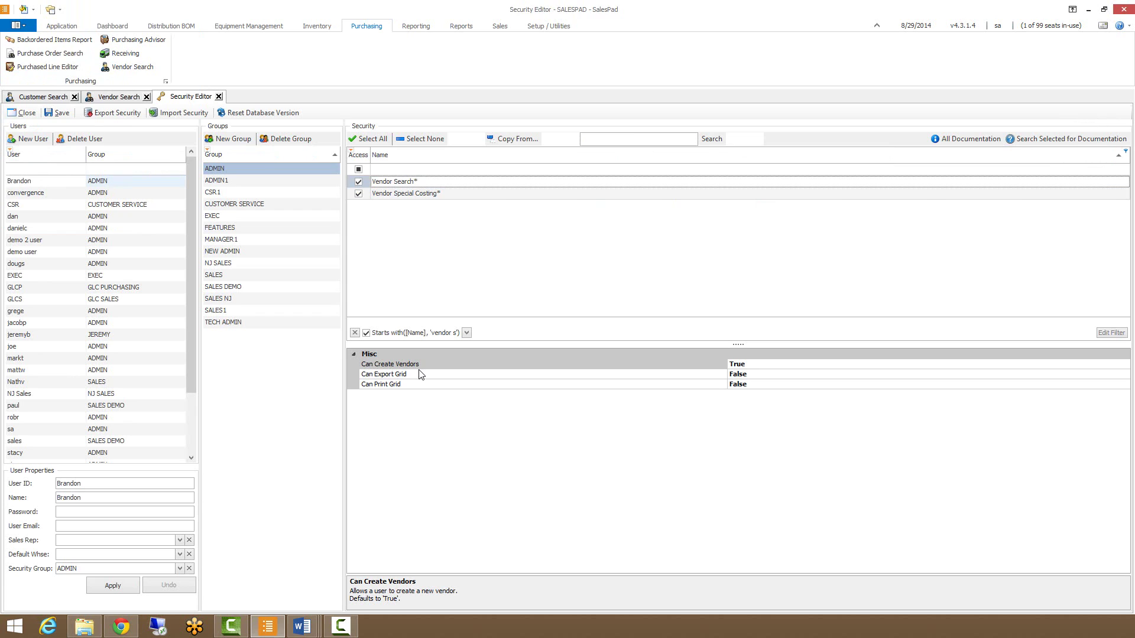
pyautogui.click(383, 375)
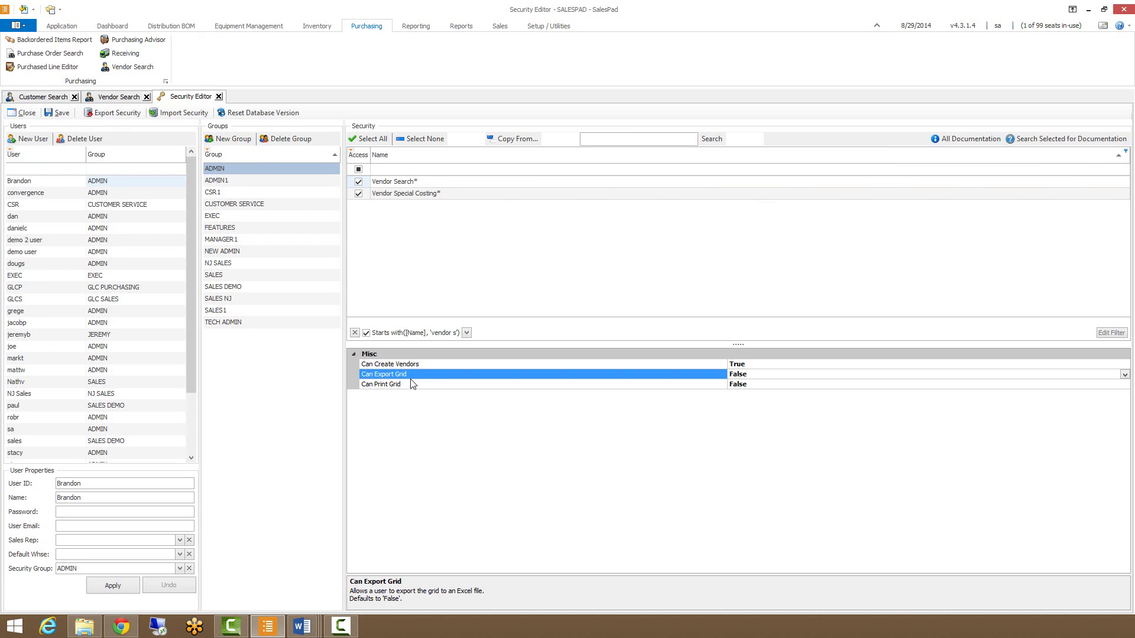
pyautogui.click(376, 385)
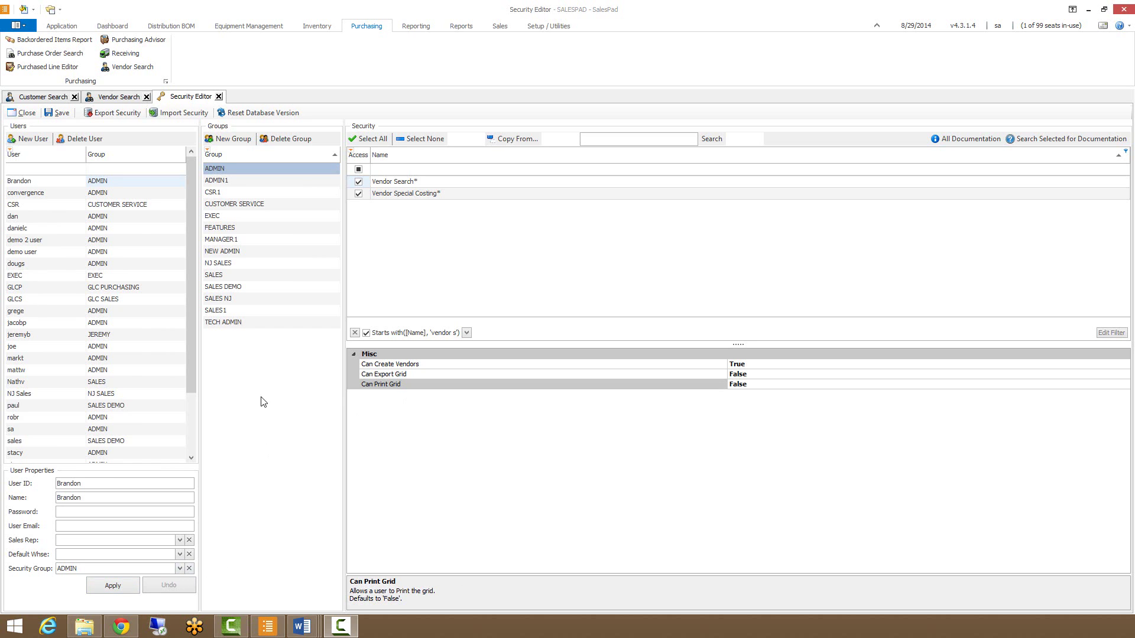
# Step: Review the vendor search settings, including Search Contact Names, then return to the Vendor Search form
pyautogui.click(23, 27)
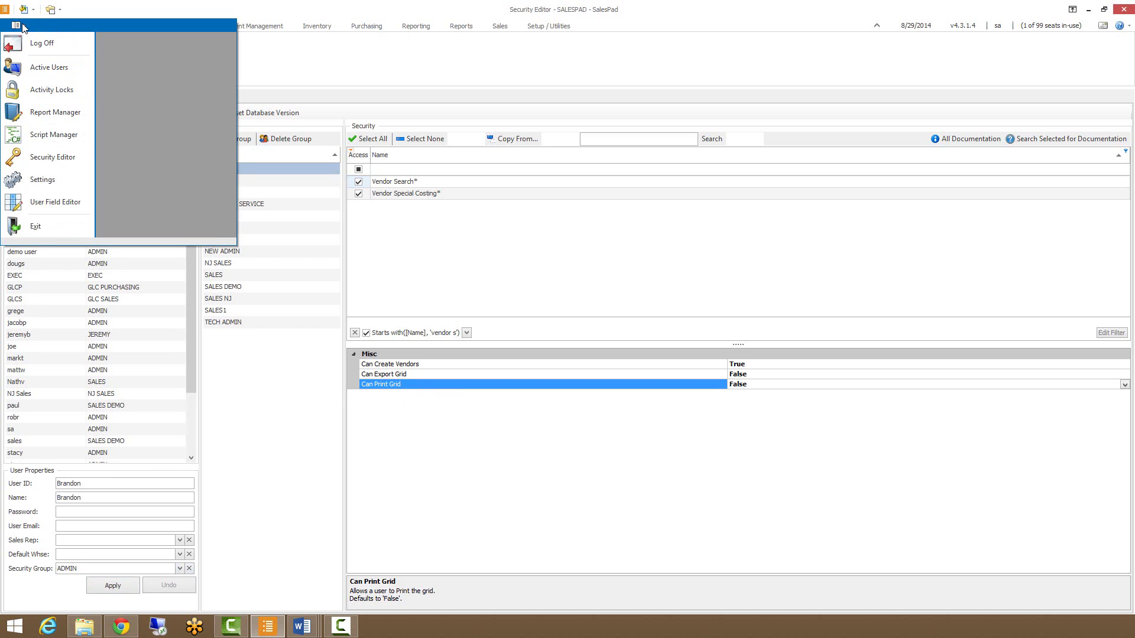
pyautogui.click(49, 157)
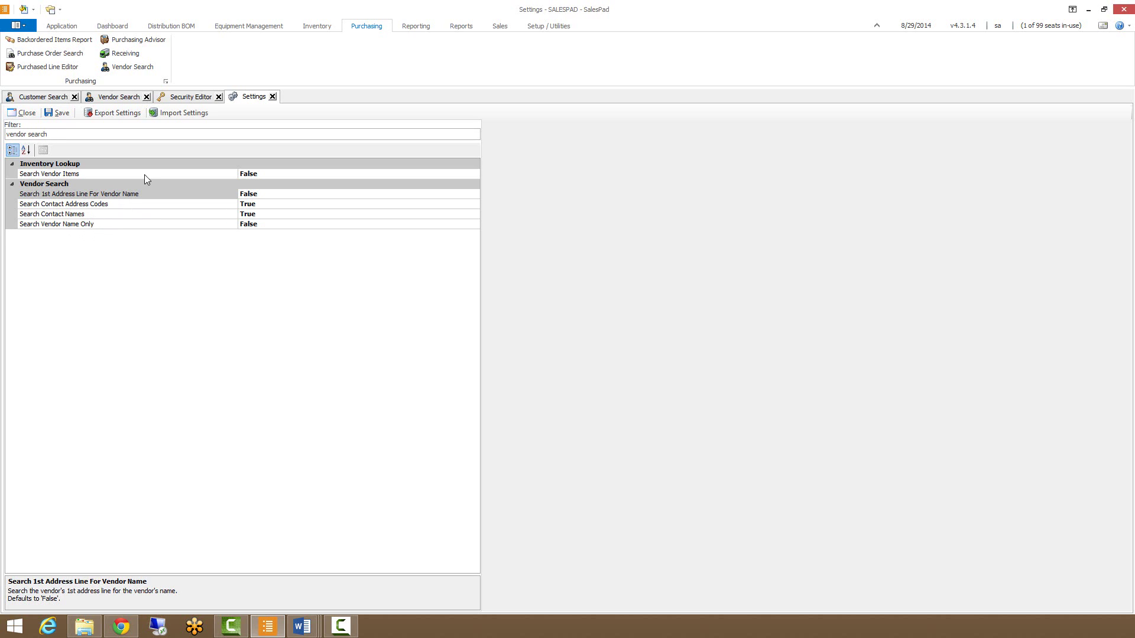
pyautogui.click(114, 100)
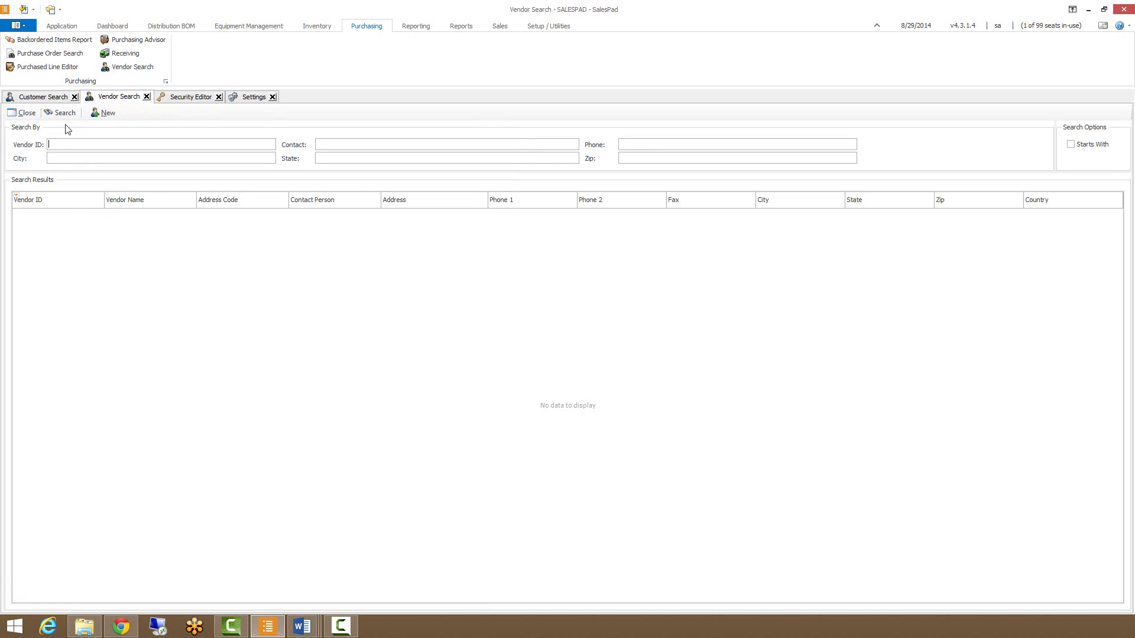
pyautogui.click(49, 145)
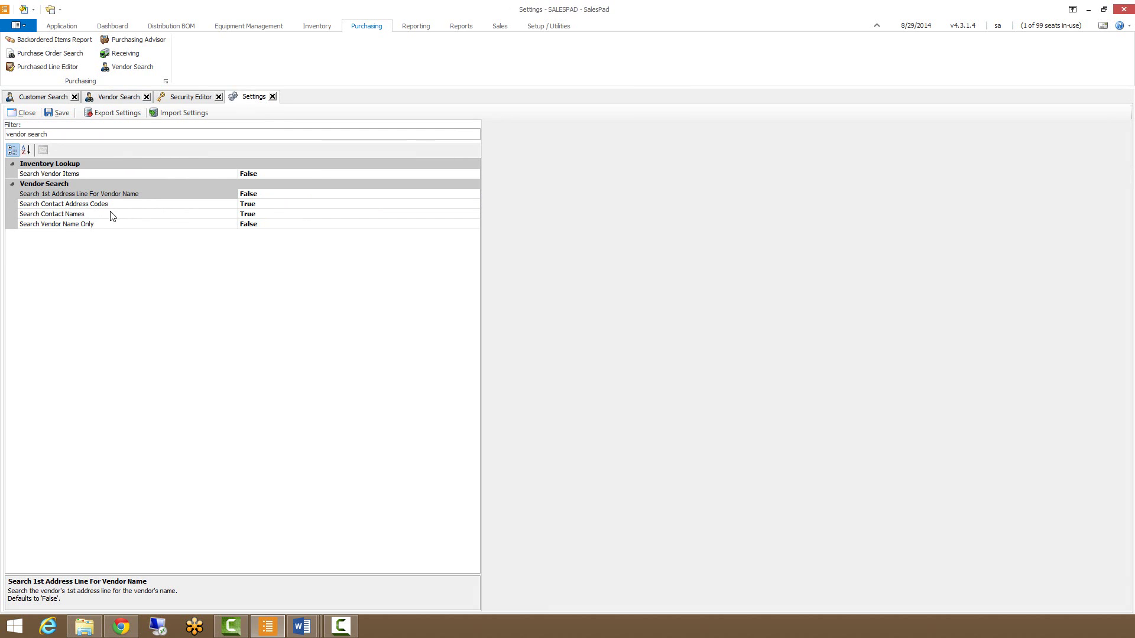
pyautogui.click(61, 207)
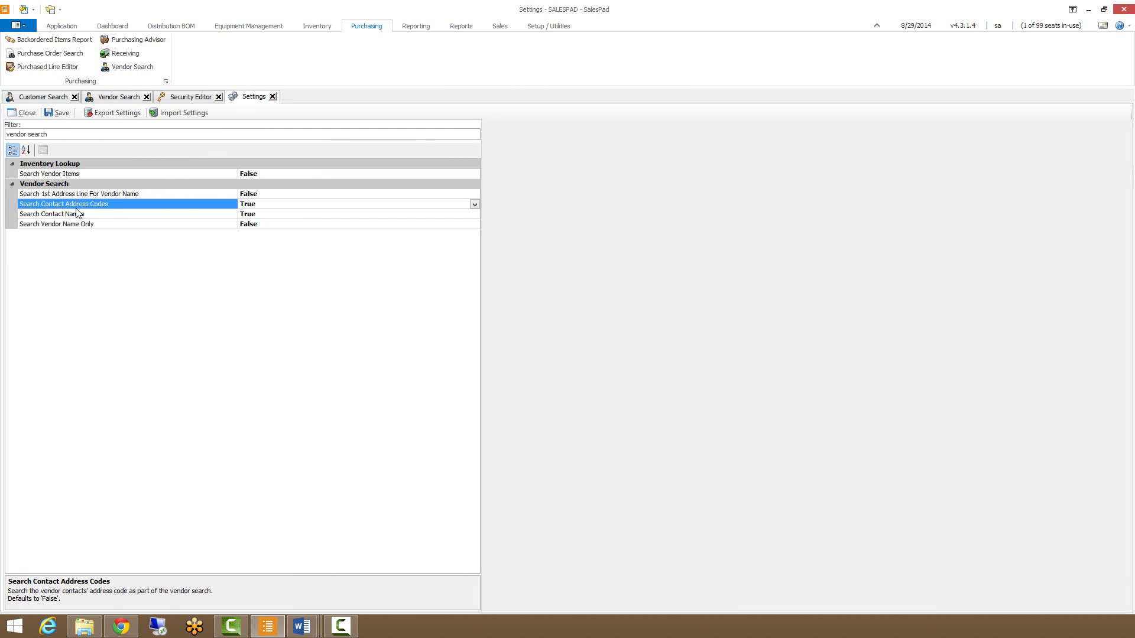
pyautogui.click(49, 215)
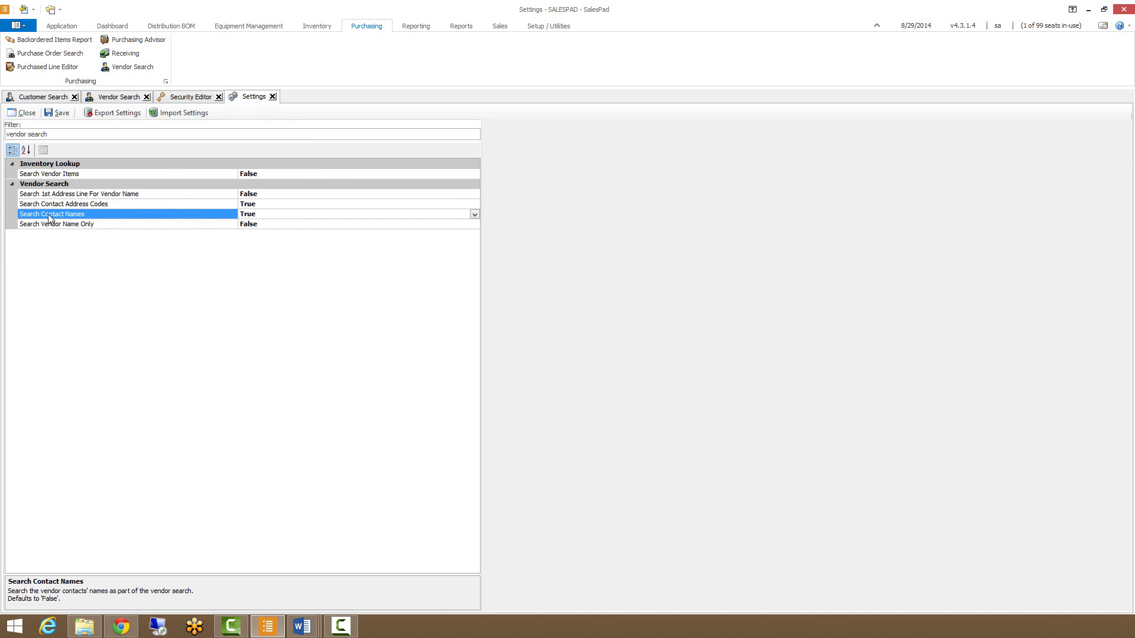
pyautogui.click(110, 98)
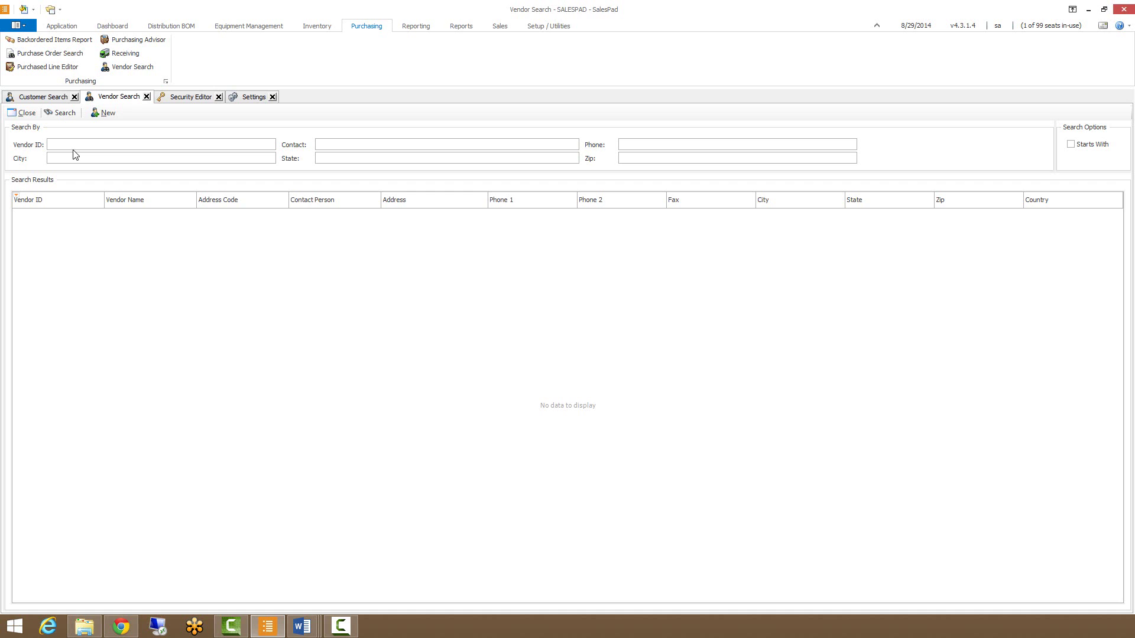
# Step: Run trial vendor searches: blank criteria, then 'main', then all vendors again
pyautogui.press('Return')
pyautogui.press('Return')
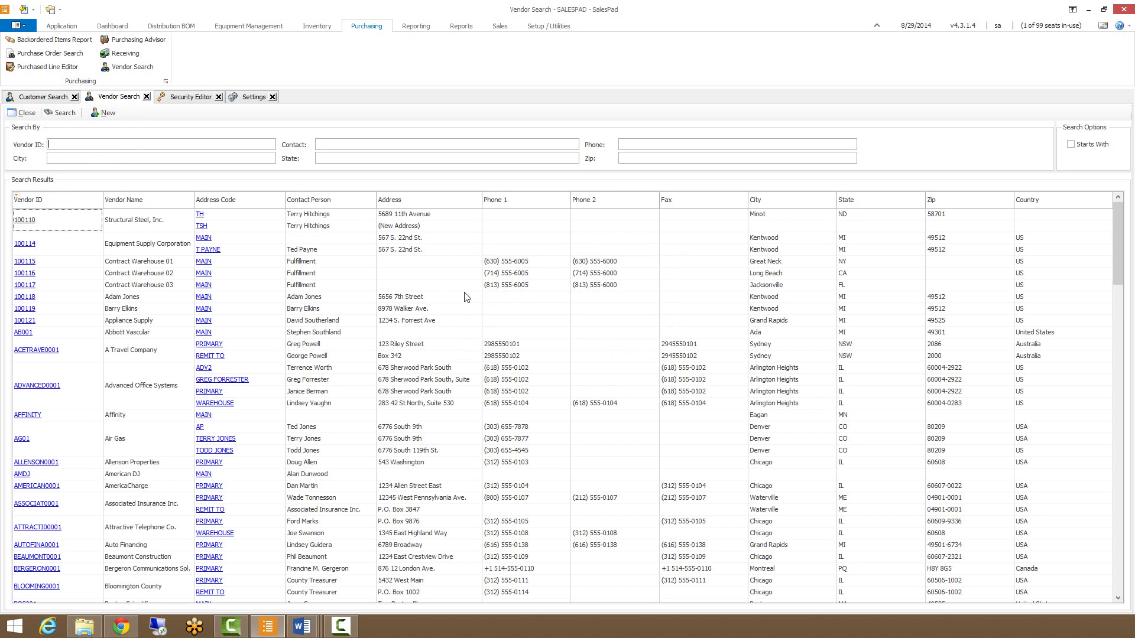
pyautogui.press('Return')
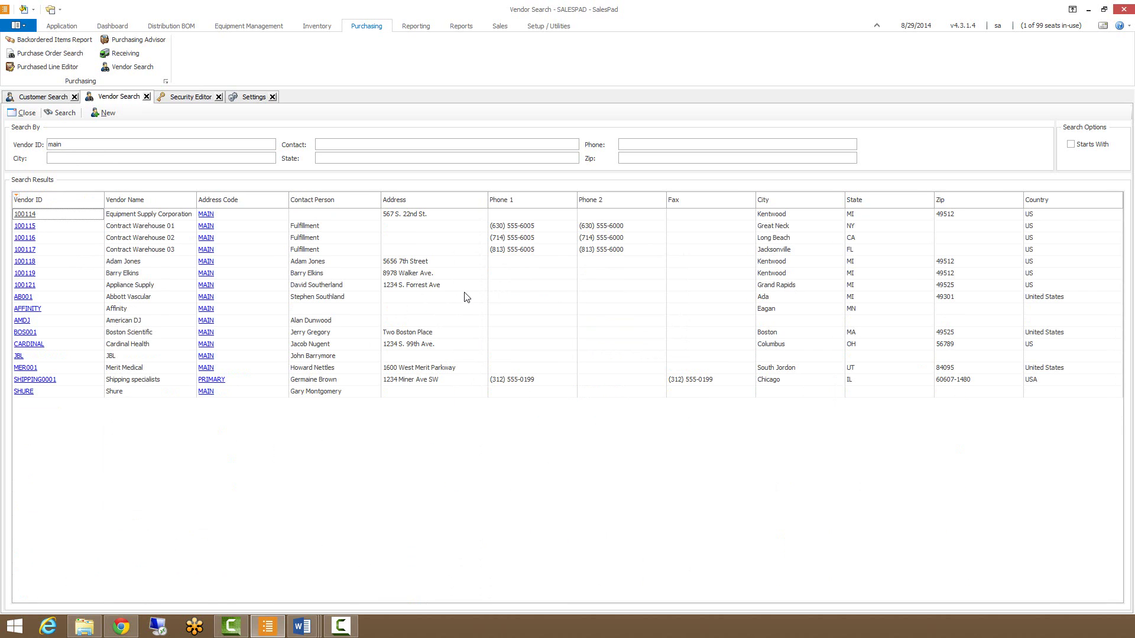
pyautogui.press('BackSpace')
pyautogui.press('BackSpace')
pyautogui.press('BackSpace')
pyautogui.press('BackSpace')
pyautogui.press('Return')
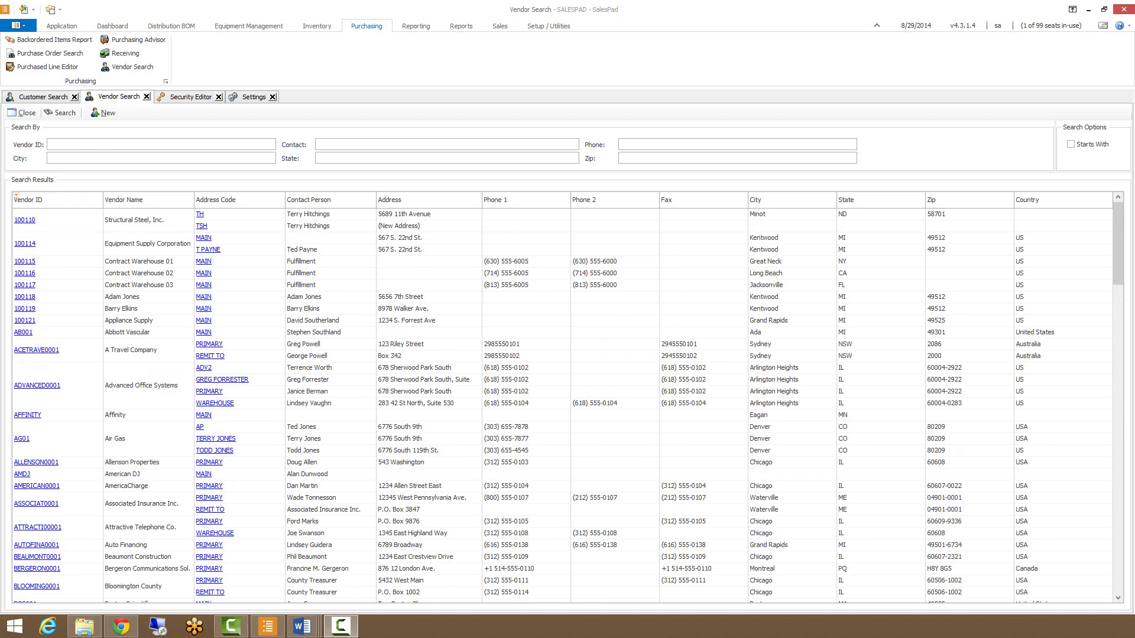
# Step: Search Vendor ID for 'fulfillment' to list the three Contract Warehouse vendors
pyautogui.click(199, 152)
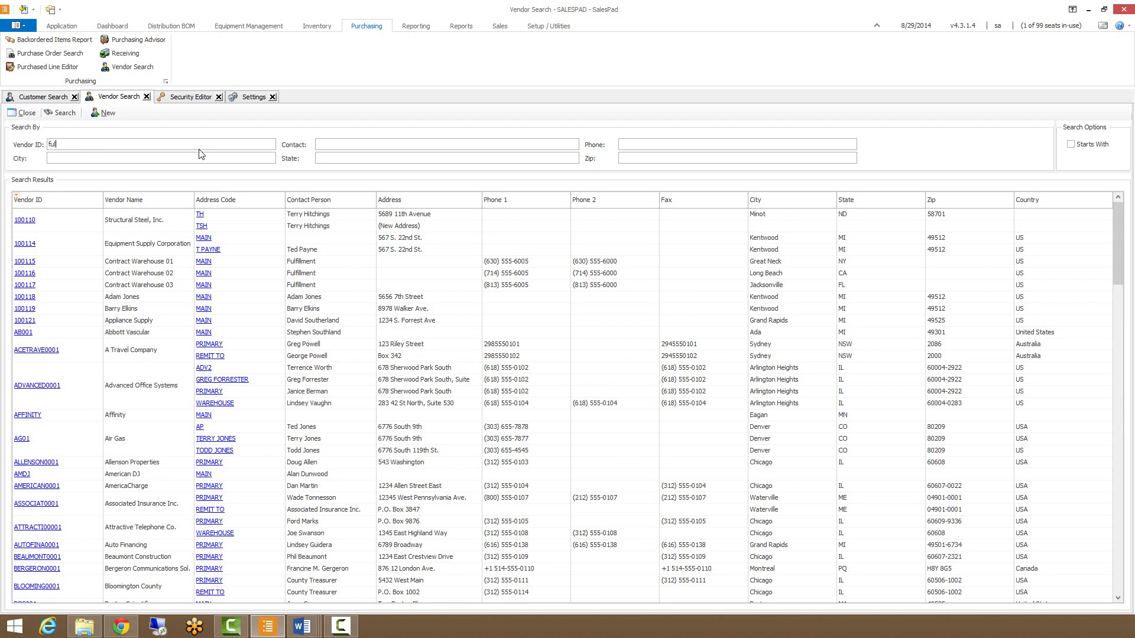
pyautogui.write('fulfillment')
pyautogui.press('Return')
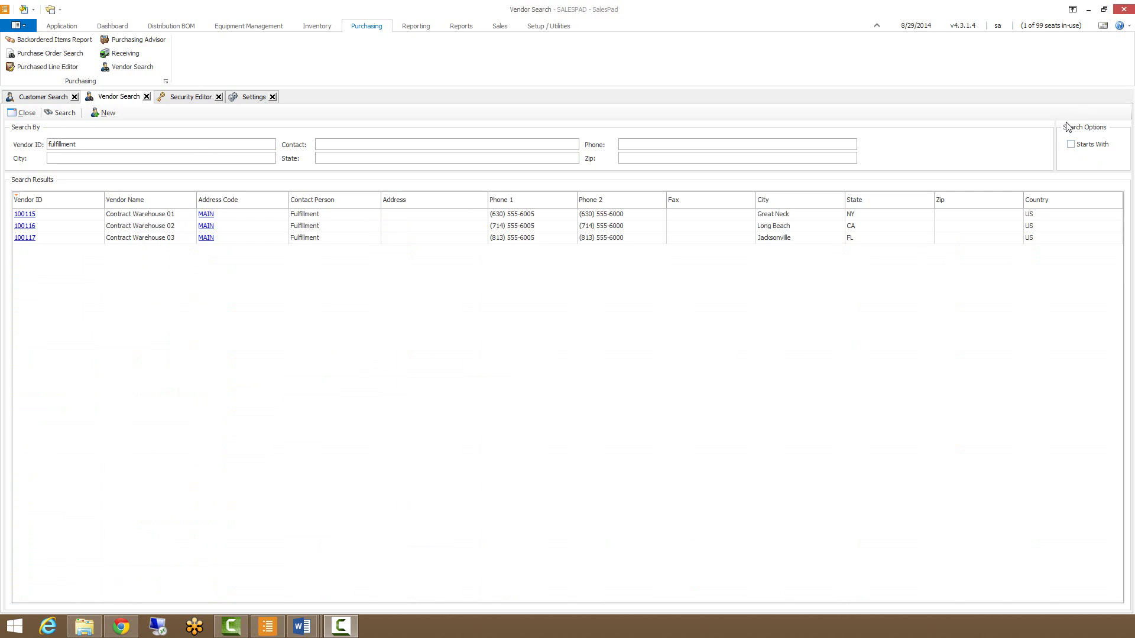
pyautogui.click(1071, 147)
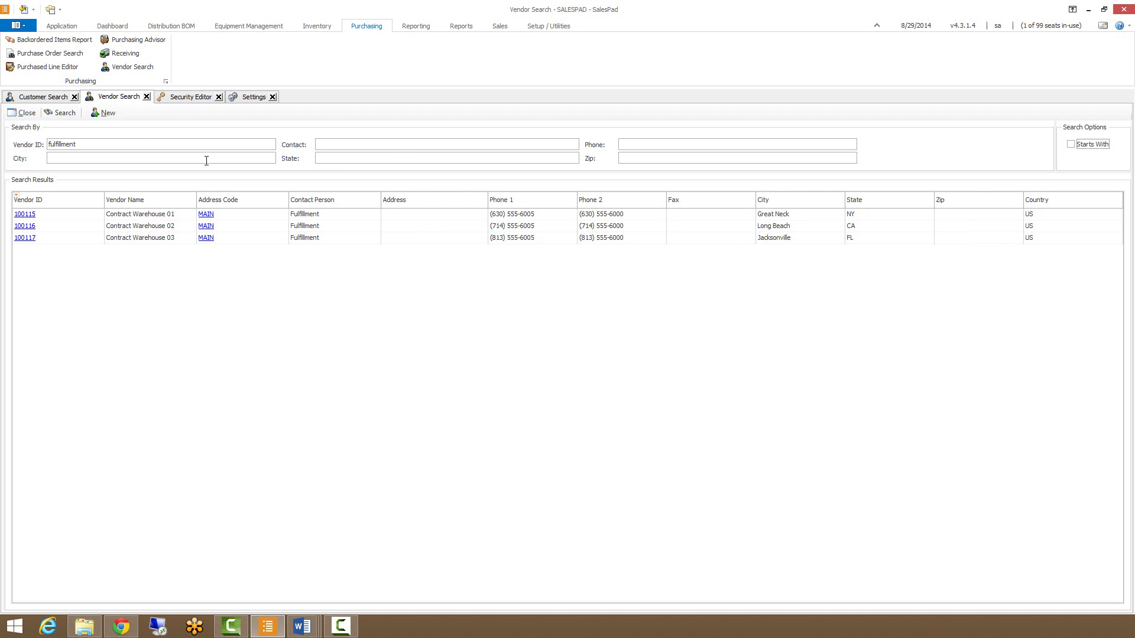
# Step: Add State 'ny' to the search criteria and run the search
pyautogui.press('F10')
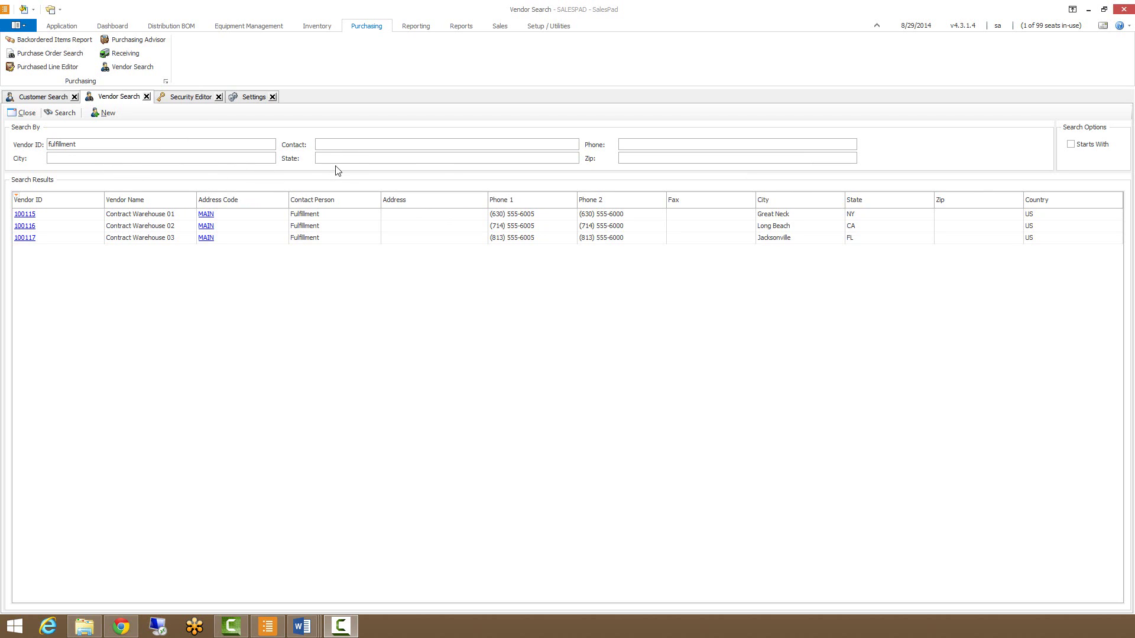
pyautogui.click(355, 168)
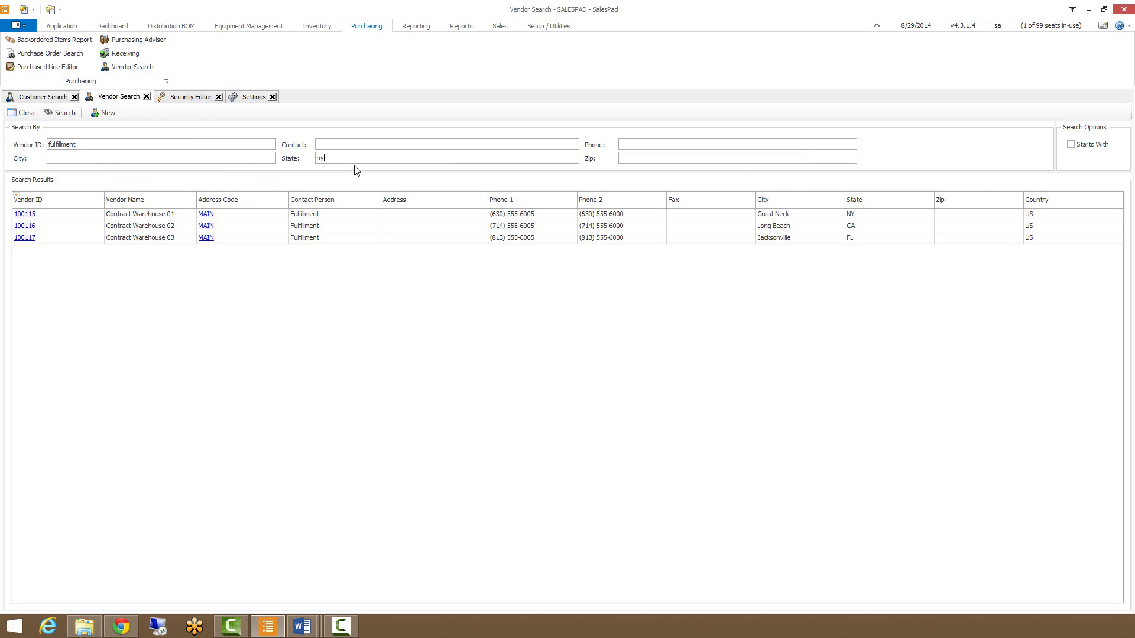
pyautogui.press('Return')
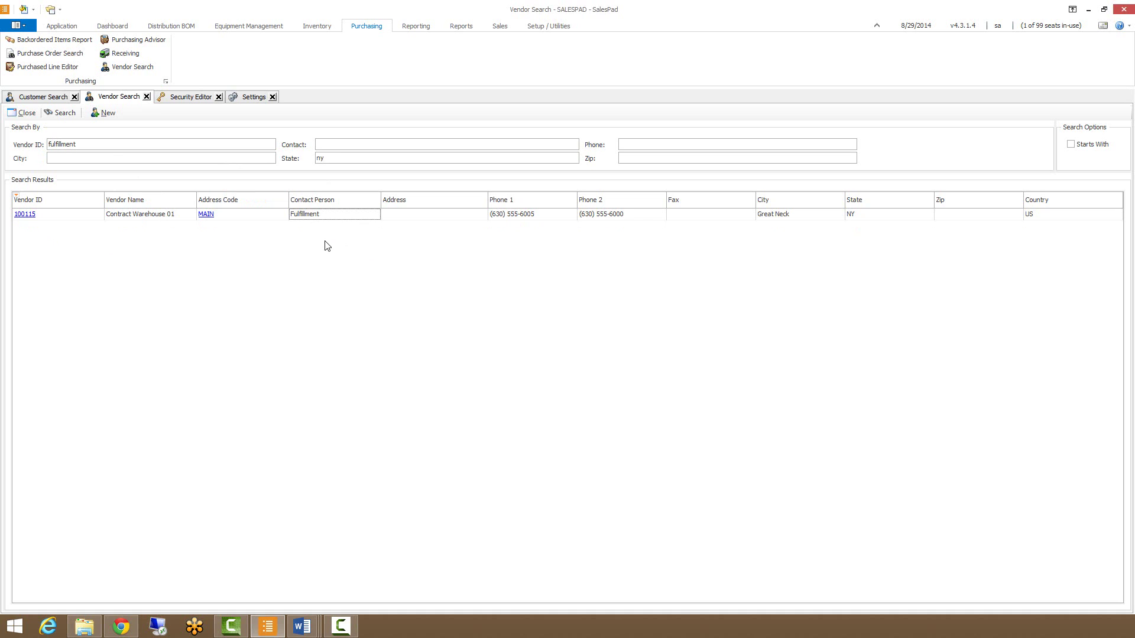
# Step: Clear the 'fulfillment' Vendor ID criterion and rerun to list all NY vendors
pyautogui.click(57, 144)
pyautogui.doubleClick(58, 143)
pyautogui.press('BackSpace')
pyautogui.press('Return')
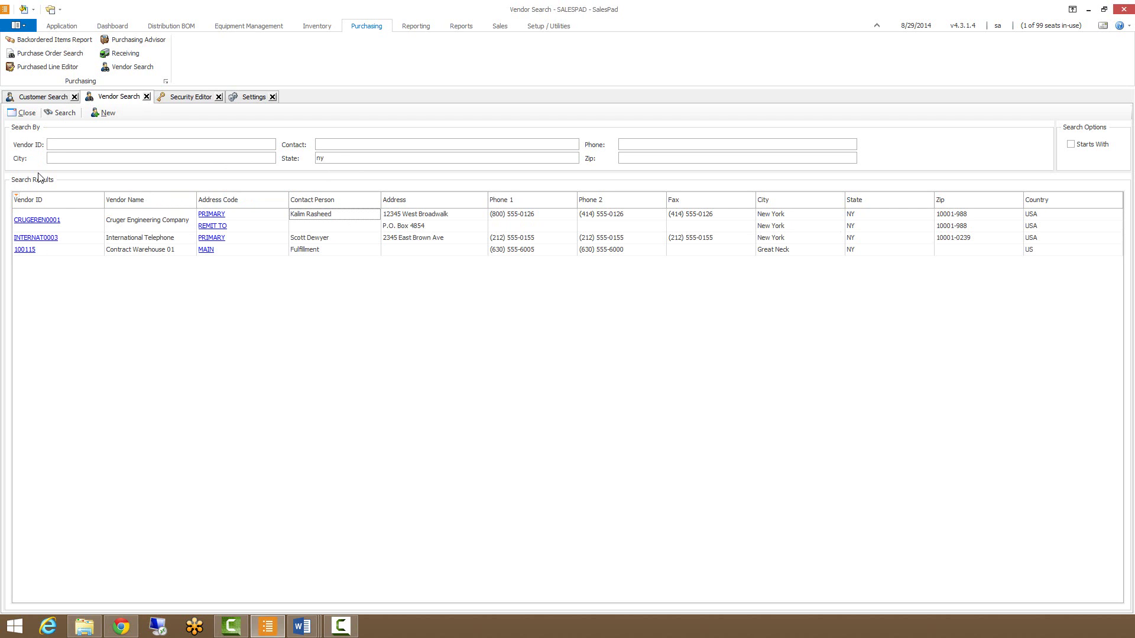
pyautogui.press('F10')
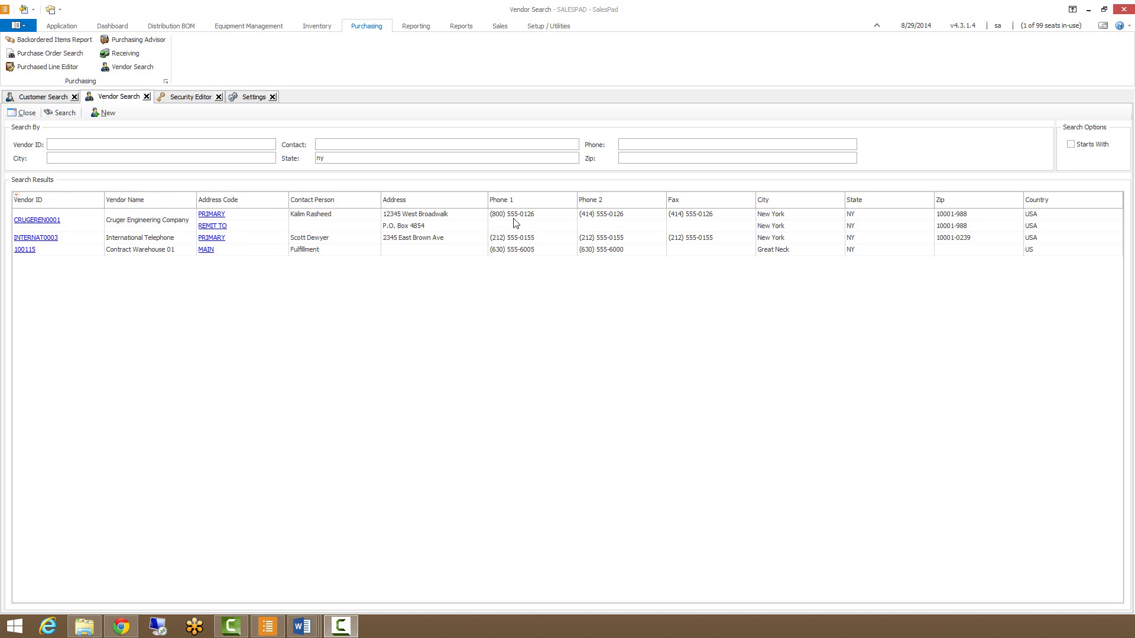
# Step: Move Address after Phone 1 and Fax after Contact Person, then browse and close the Column Chooser
pyautogui.moveTo(403, 208); pyautogui.dragTo(568, 207)
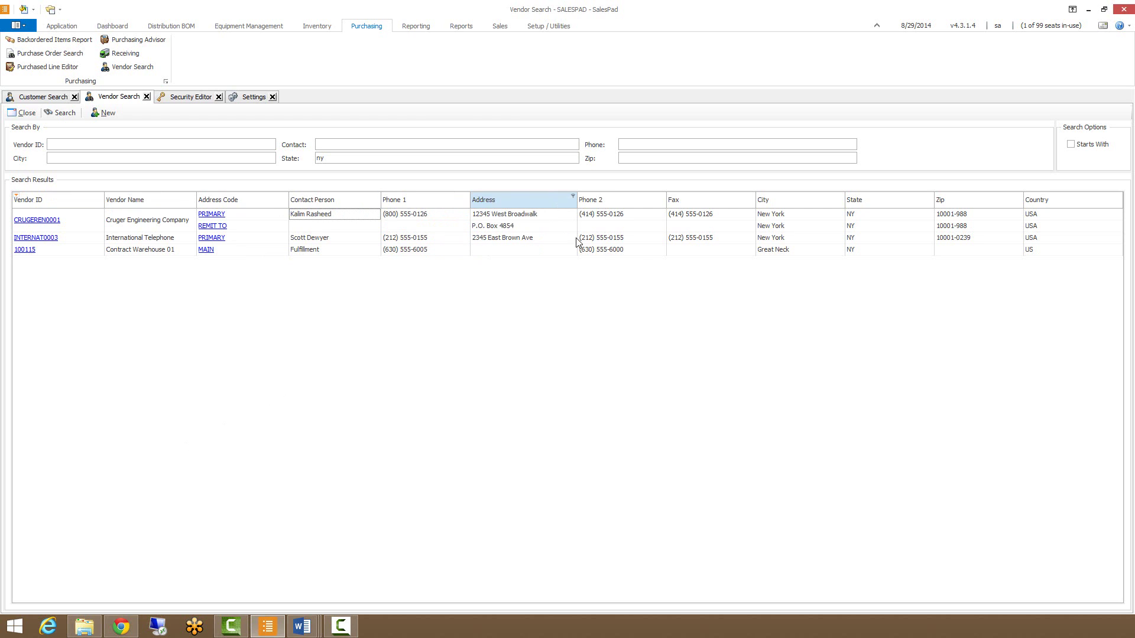
pyautogui.moveTo(695, 200); pyautogui.dragTo(381, 212)
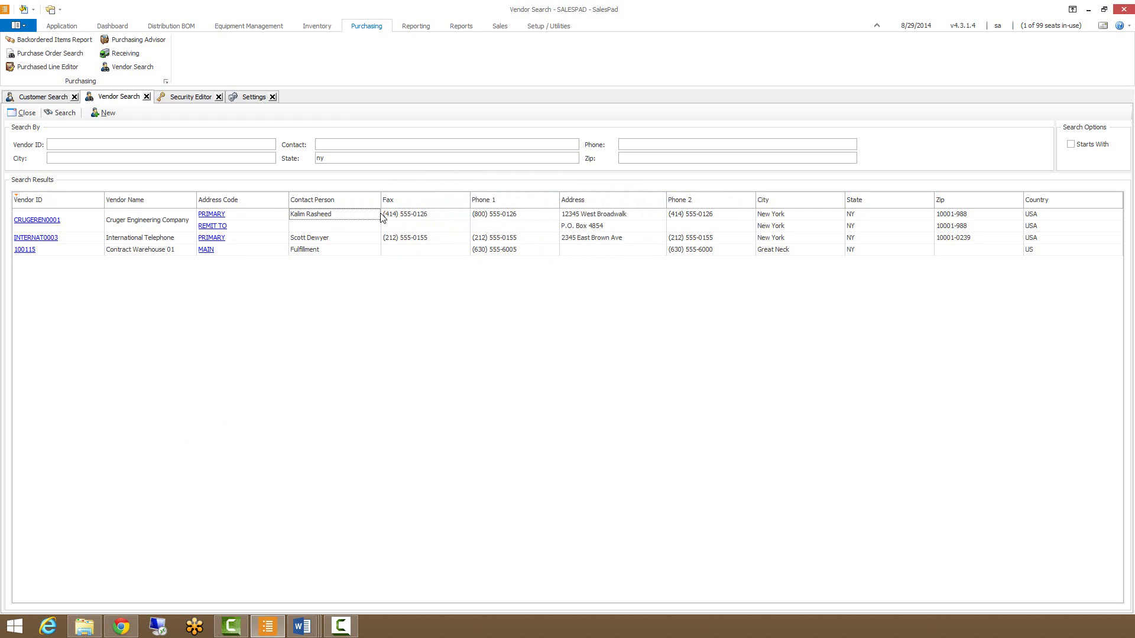
pyautogui.rightClick(590, 205)
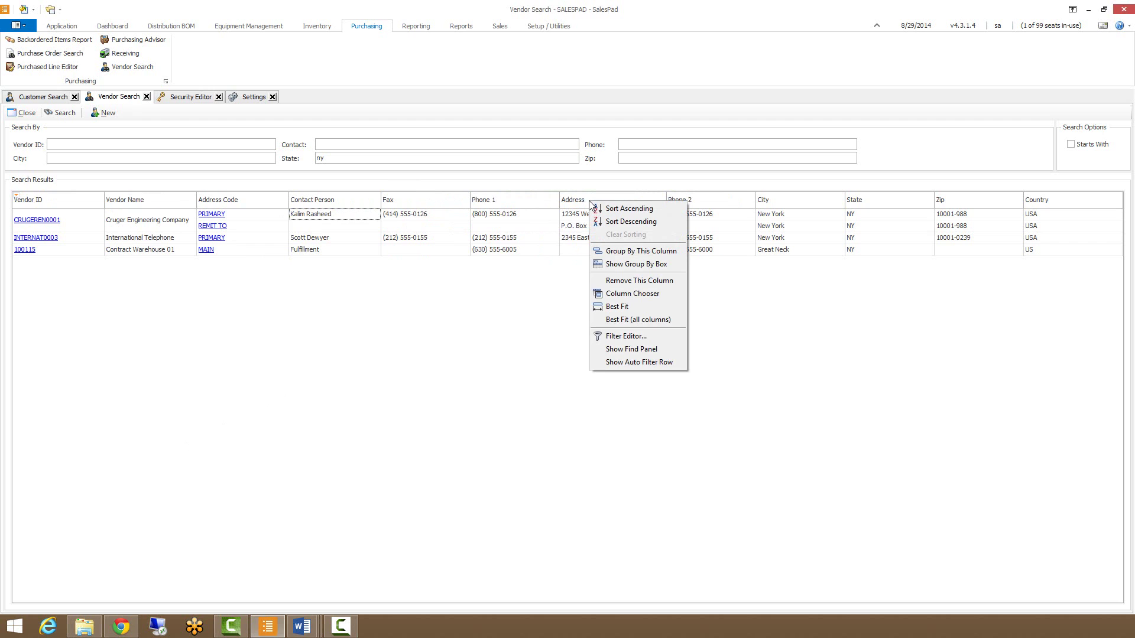
pyautogui.click(636, 294)
pyautogui.moveTo(1065, 477); pyautogui.dragTo(952, 338)
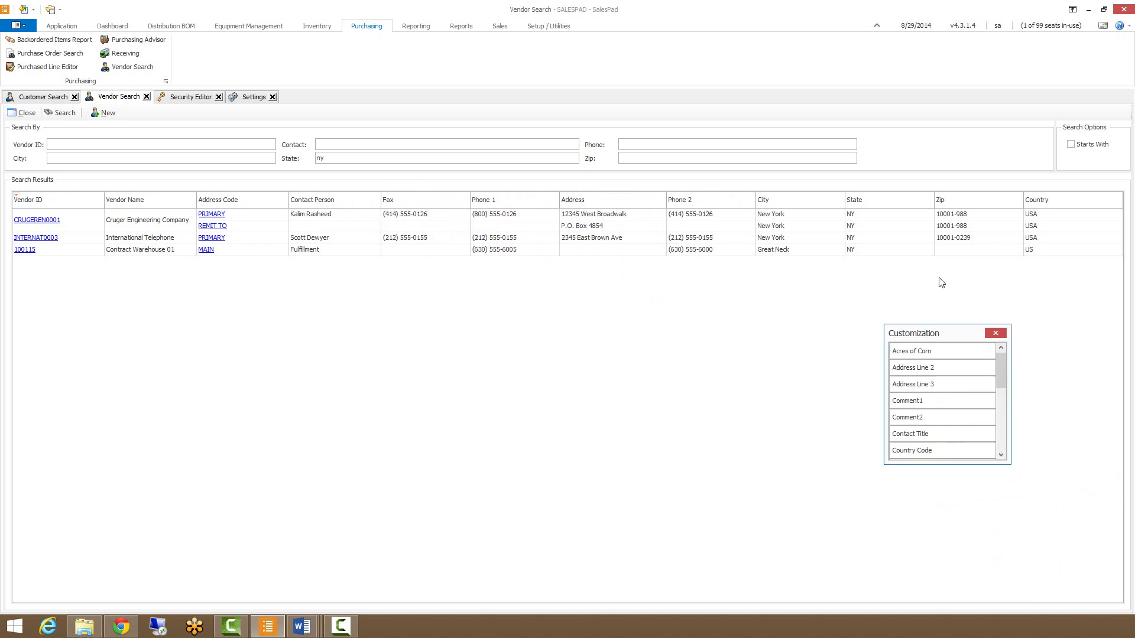
pyautogui.moveTo(940, 282); pyautogui.dragTo(937, 261)
pyautogui.moveTo(952, 384); pyautogui.dragTo(960, 453)
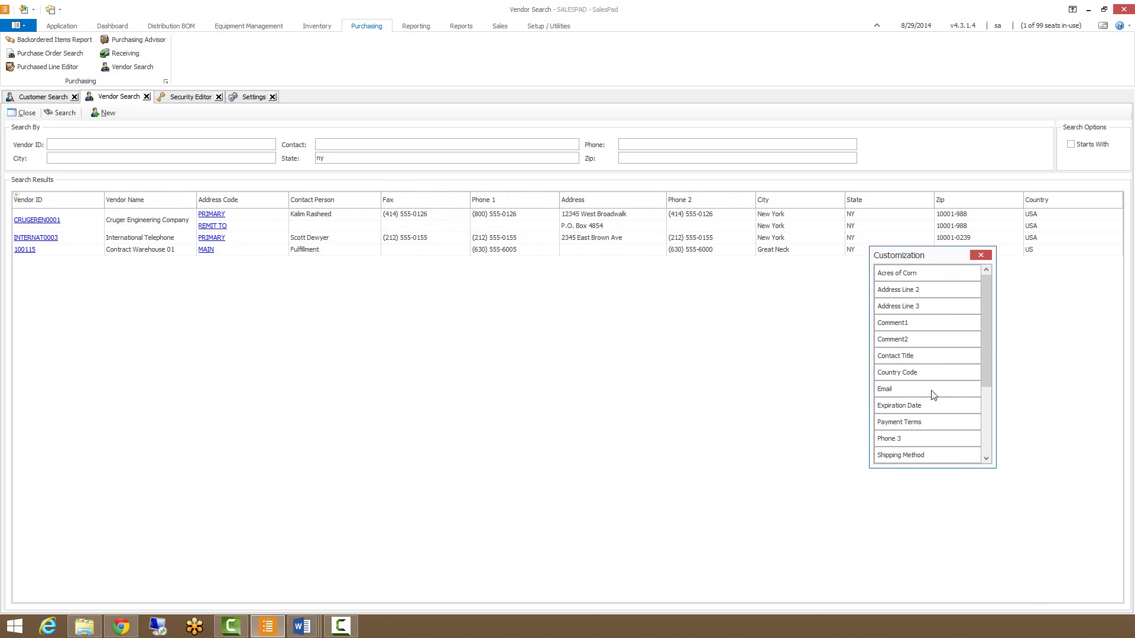
pyautogui.moveTo(920, 373); pyautogui.dragTo(949, 407)
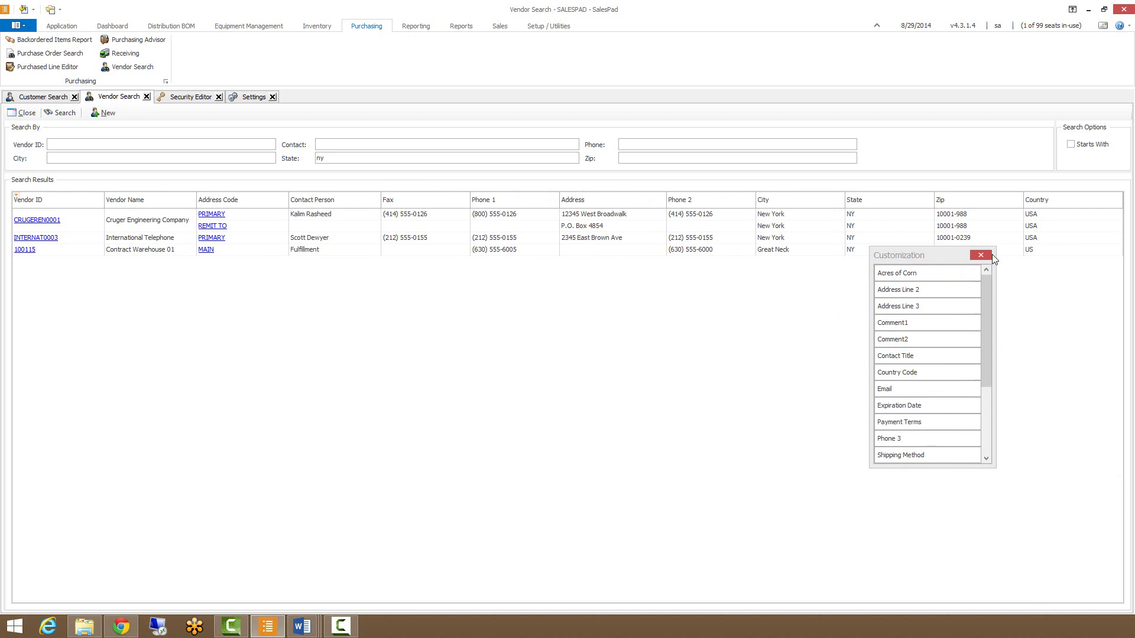
pyautogui.click(987, 255)
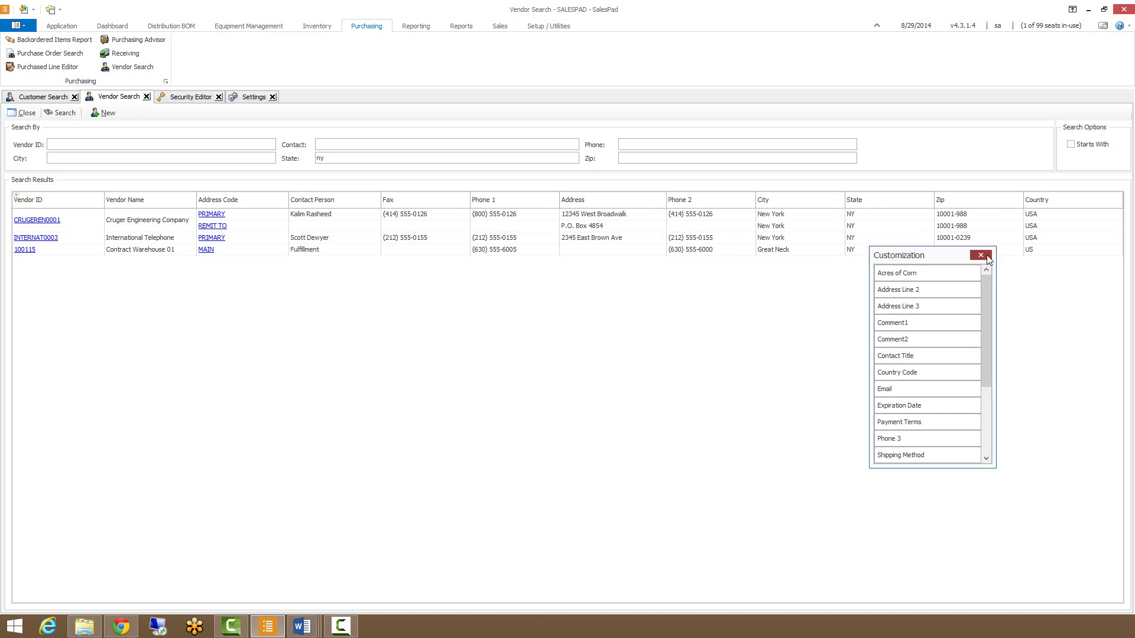
pyautogui.rightClick(17, 200)
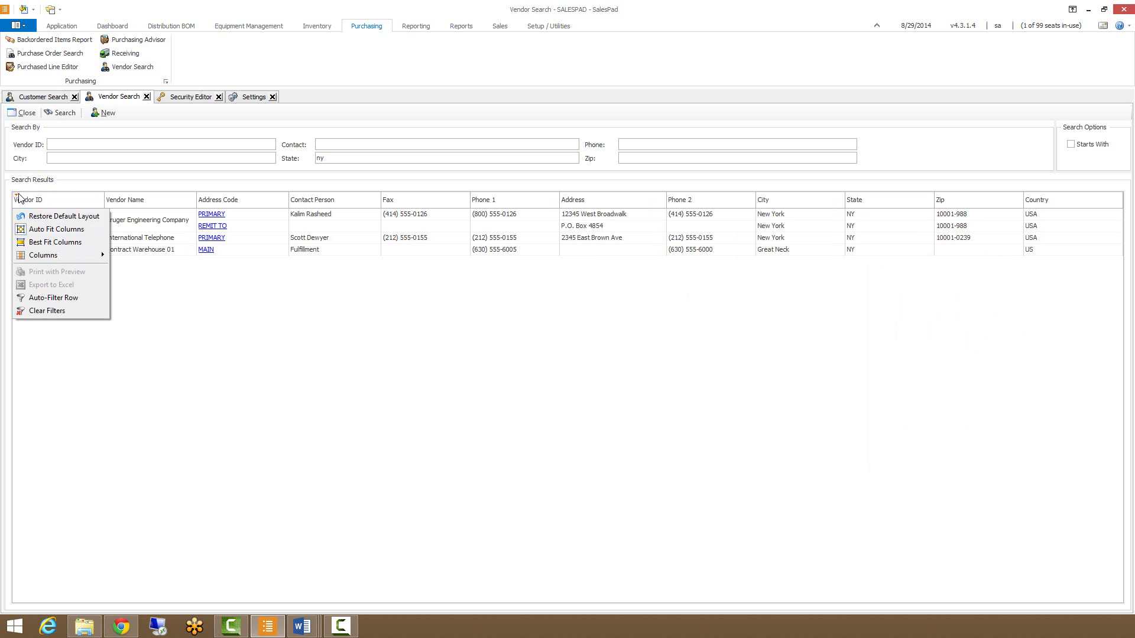
pyautogui.click(24, 173)
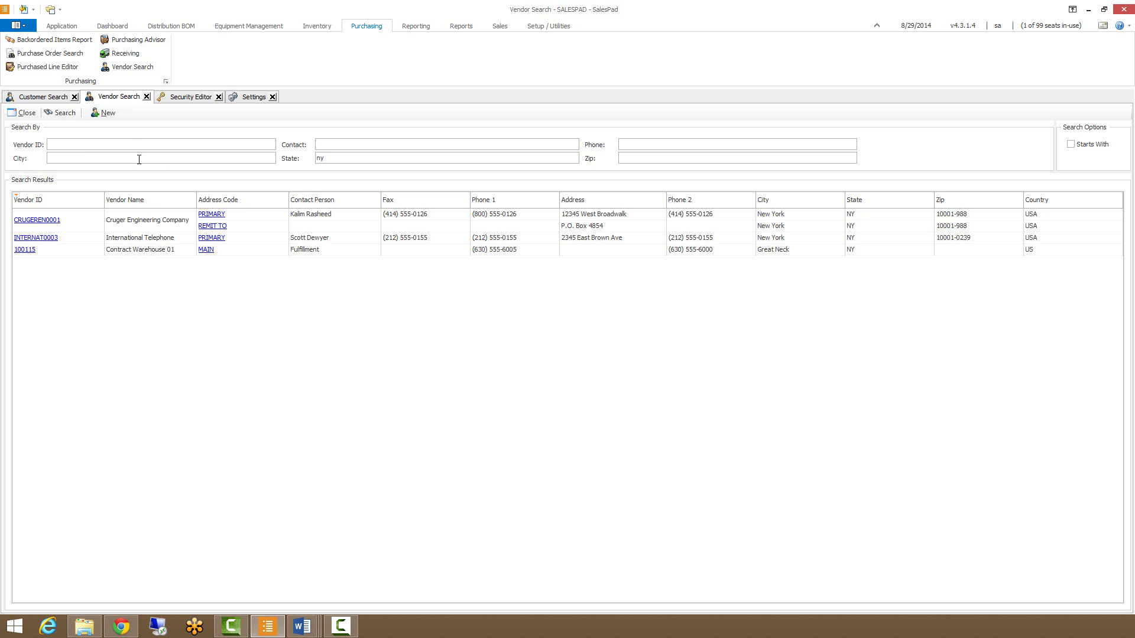
# Step: Open a New Vendor form with an auto-assigned Vendor ID, NET 30 terms and contact code MAIN
pyautogui.click(103, 116)
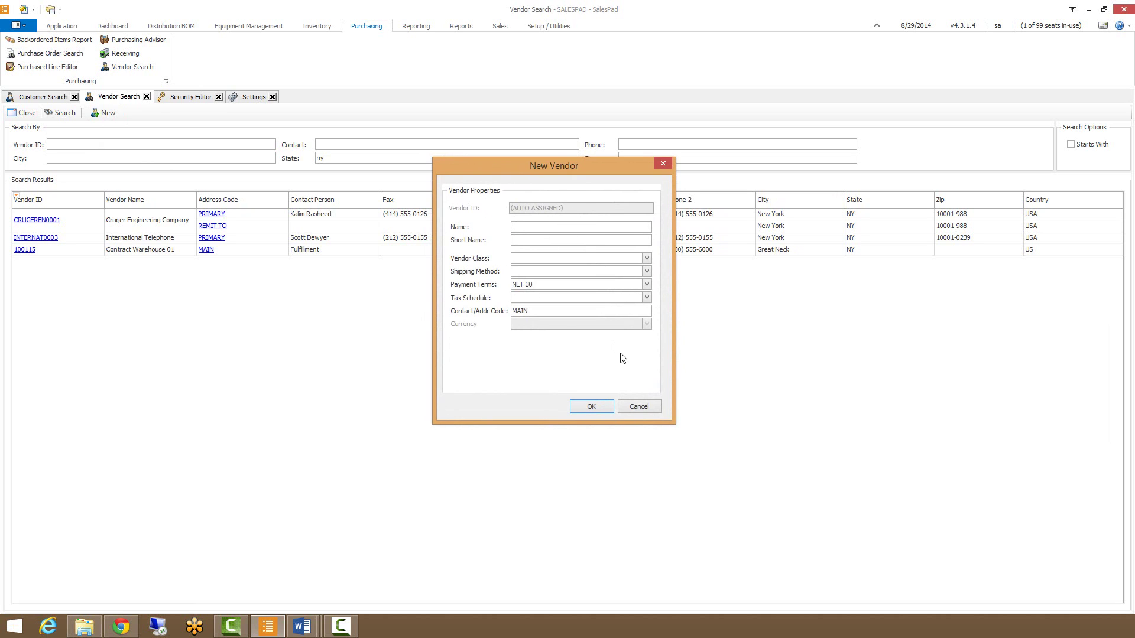
pyautogui.press('F10')
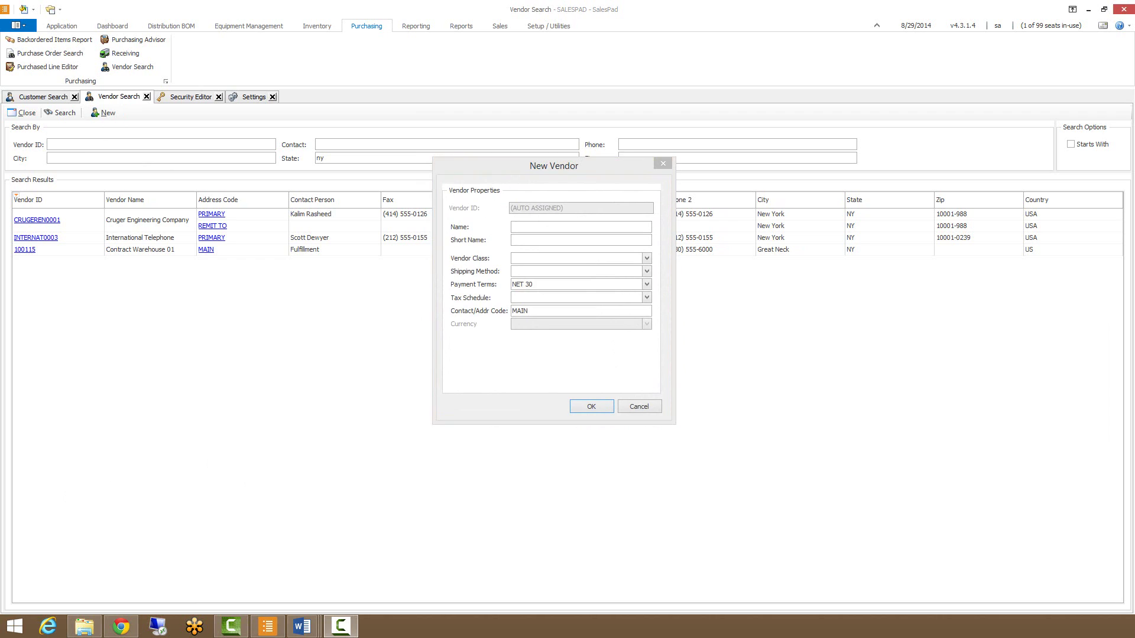